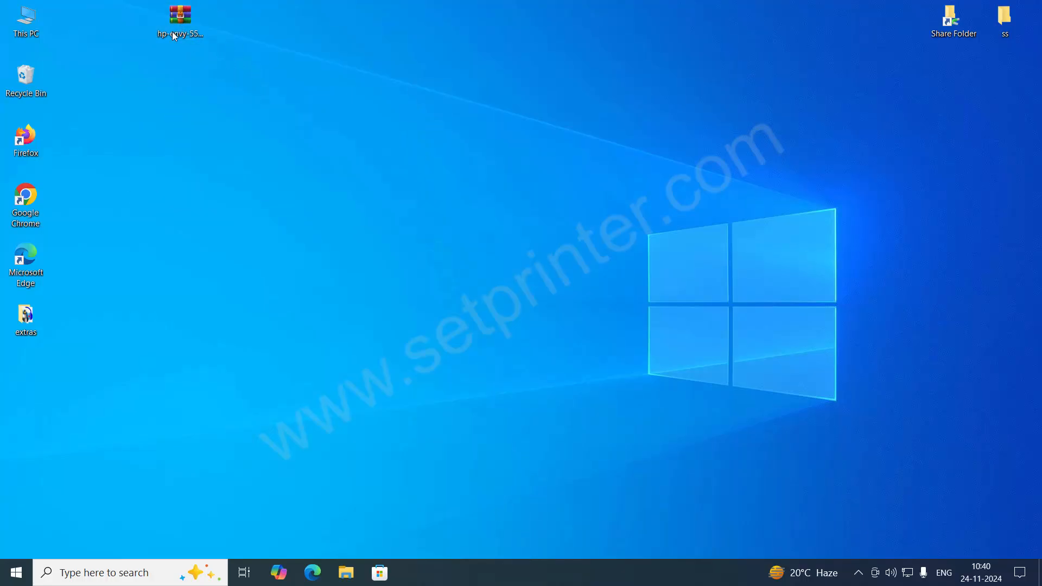
Step: Extract the HP Envy 5530 driver archive into its own folder and place that folder below the archive on the desktop
{"action": "left_click", "coordinate": [182, 20]}
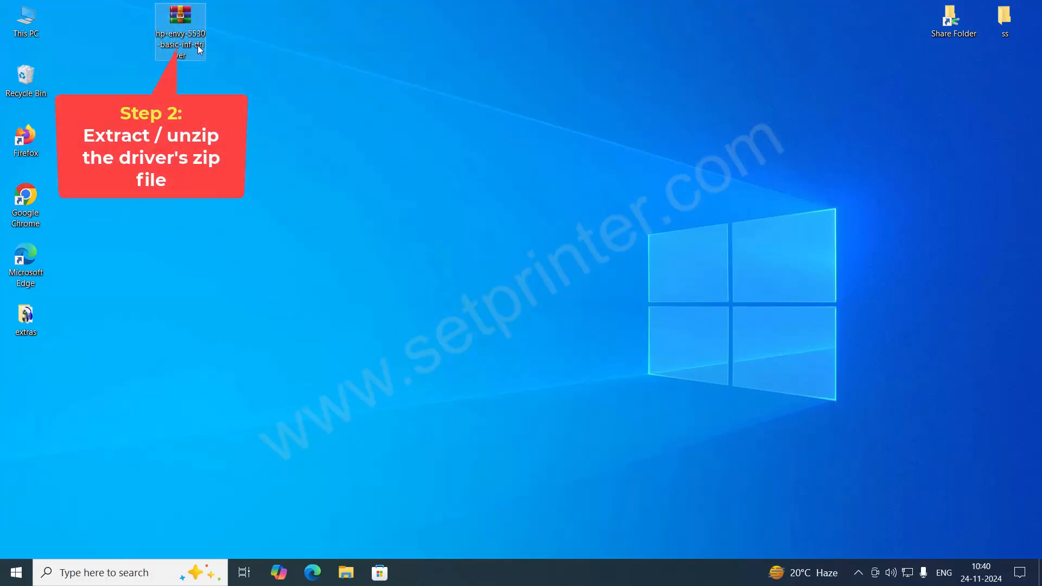
{"action": "right_click", "coordinate": [184, 21]}
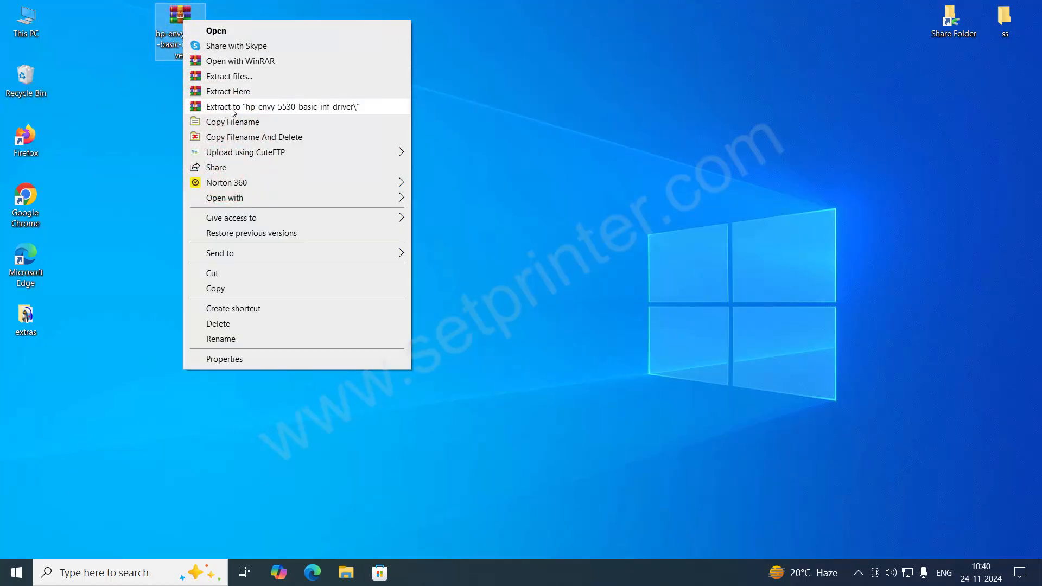
{"action": "left_click", "coordinate": [336, 107]}
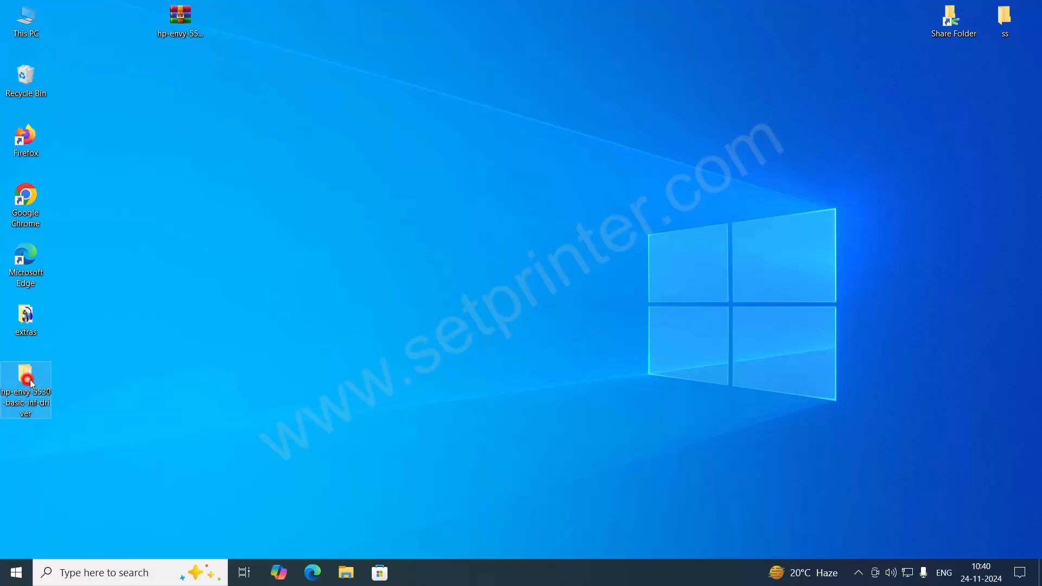
{"action": "left_click_drag", "start_coordinate": [30, 379], "coordinate": [185, 79]}
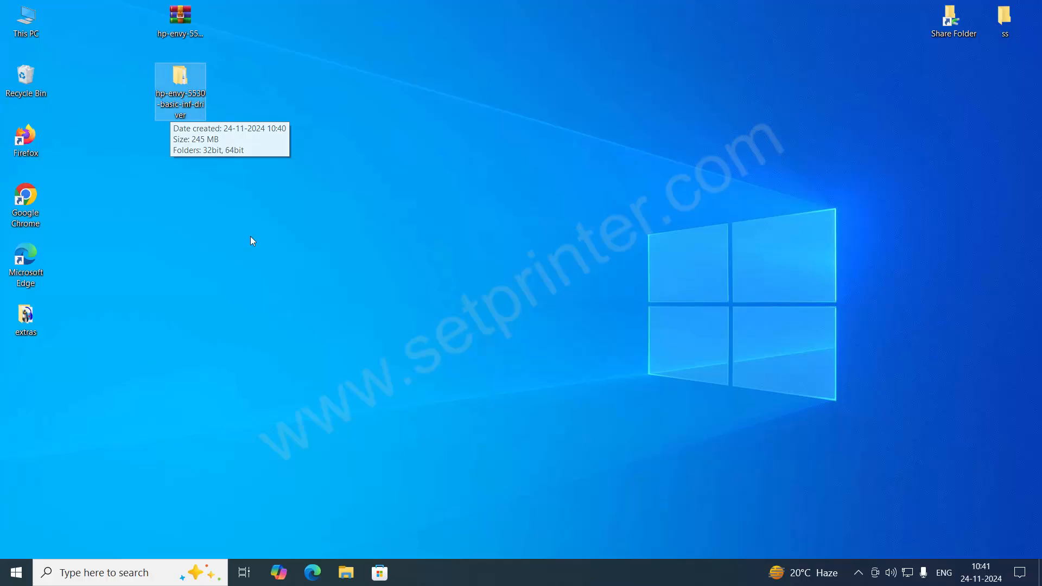
{"action": "left_click", "coordinate": [268, 276]}
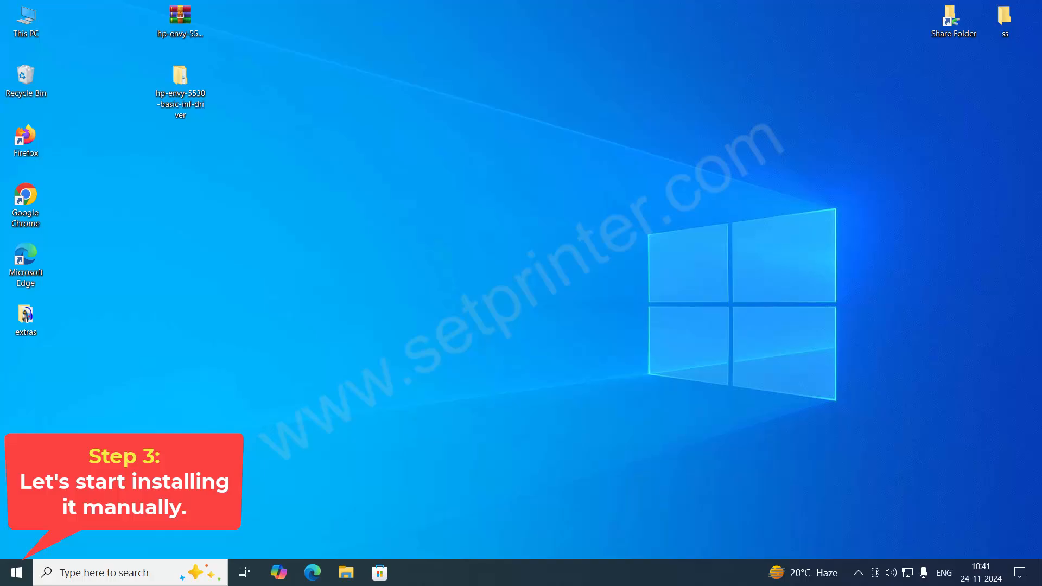
Step: Open the Printers & scanners page in Windows Settings and start adding a printer or scanner
{"action": "left_click", "coordinate": [17, 573]}
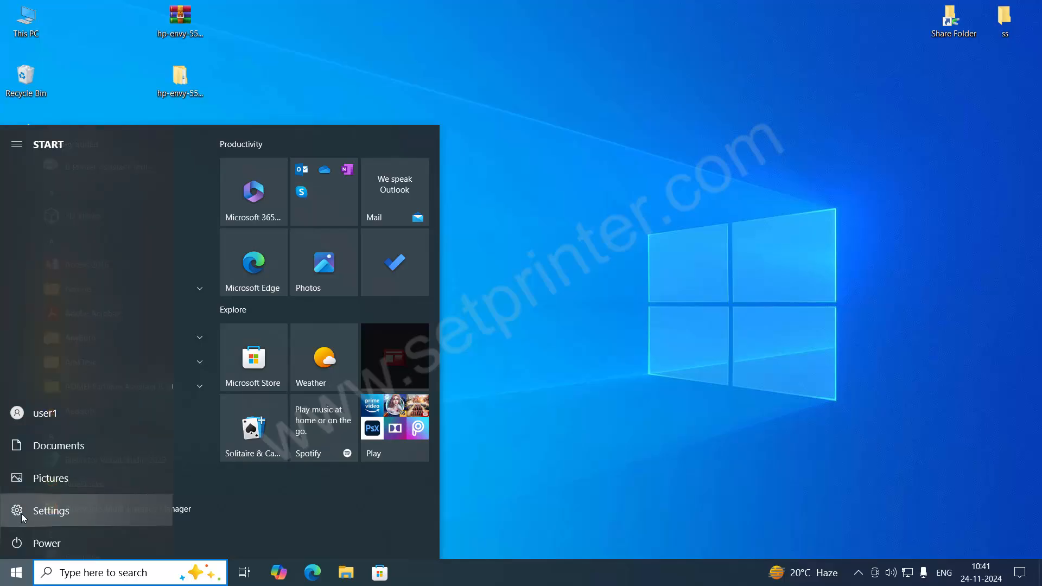
{"action": "left_click", "coordinate": [21, 513]}
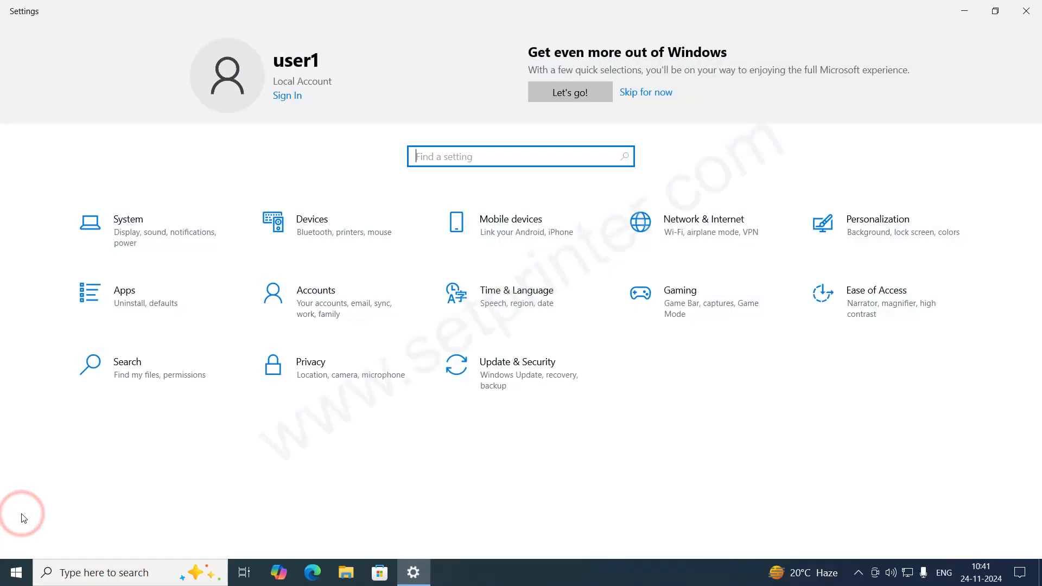
{"action": "left_click", "coordinate": [327, 238]}
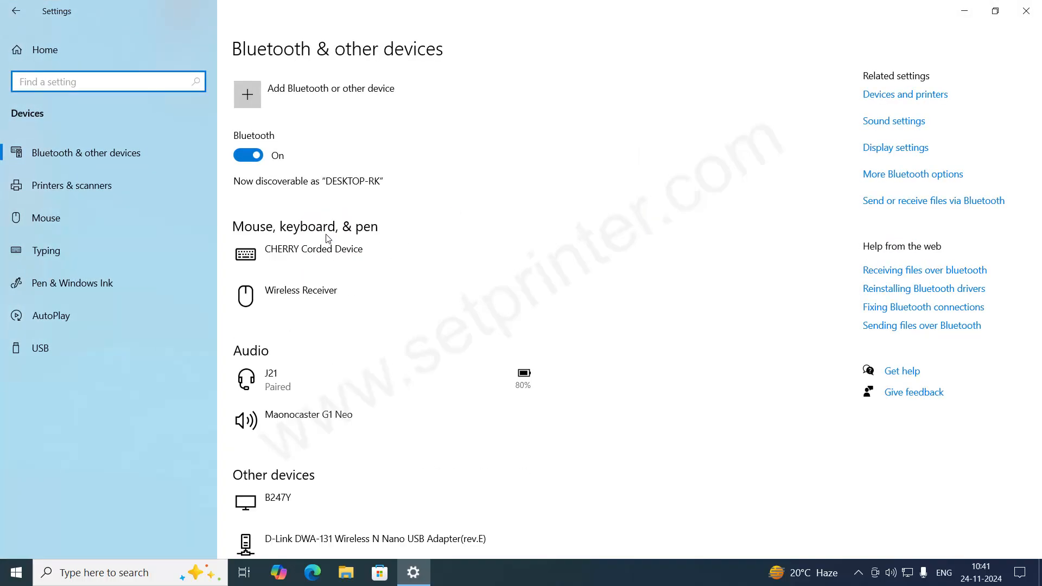
{"action": "left_click", "coordinate": [84, 190]}
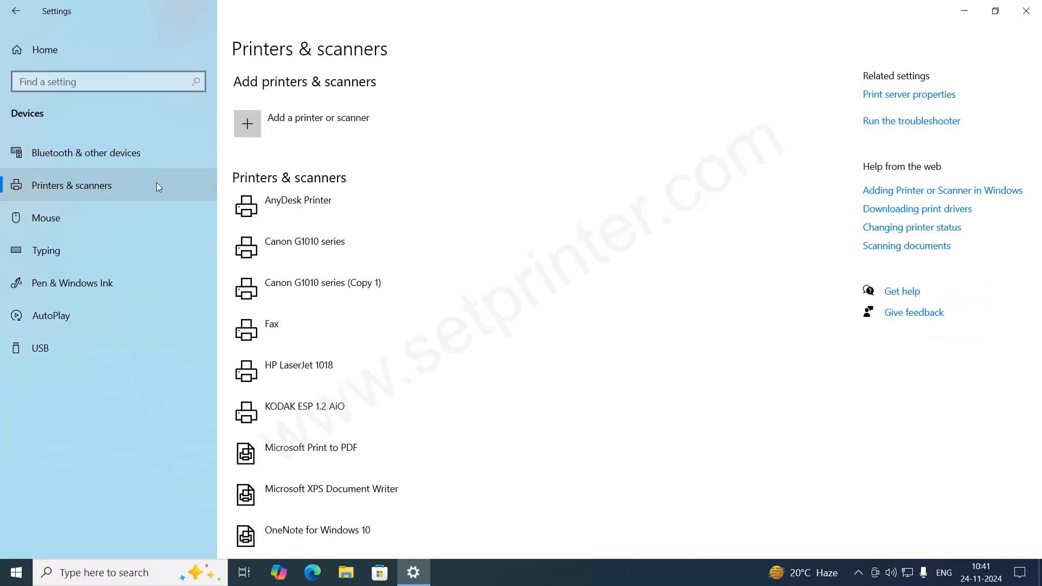
{"action": "left_click", "coordinate": [336, 122]}
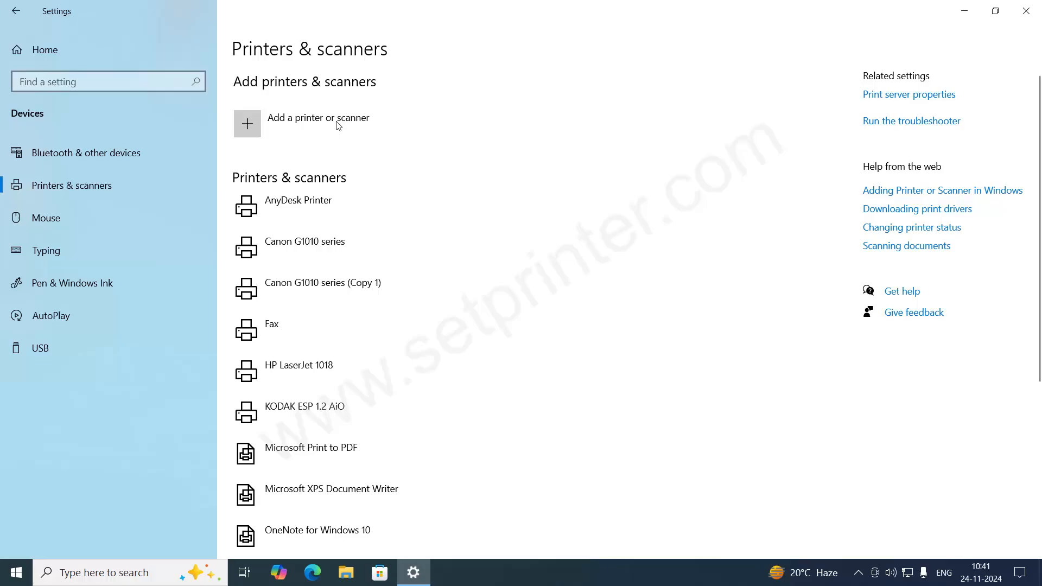
{"action": "left_click", "coordinate": [298, 129]}
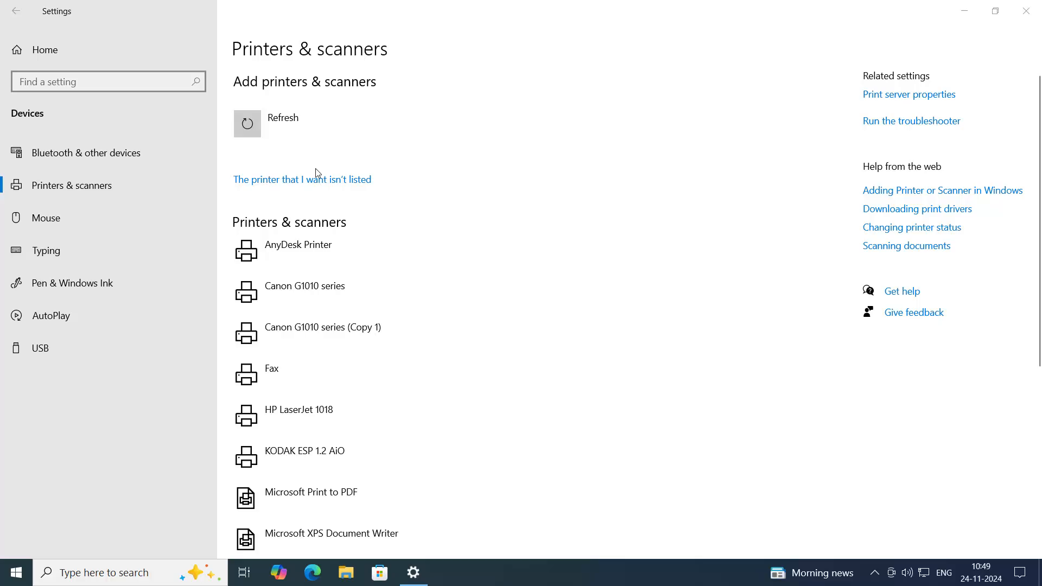
Step: Choose to add an unlisted local printer with manual settings, using the existing port USB001 (Virtual Printer Port for USB)
{"action": "left_click", "coordinate": [341, 185]}
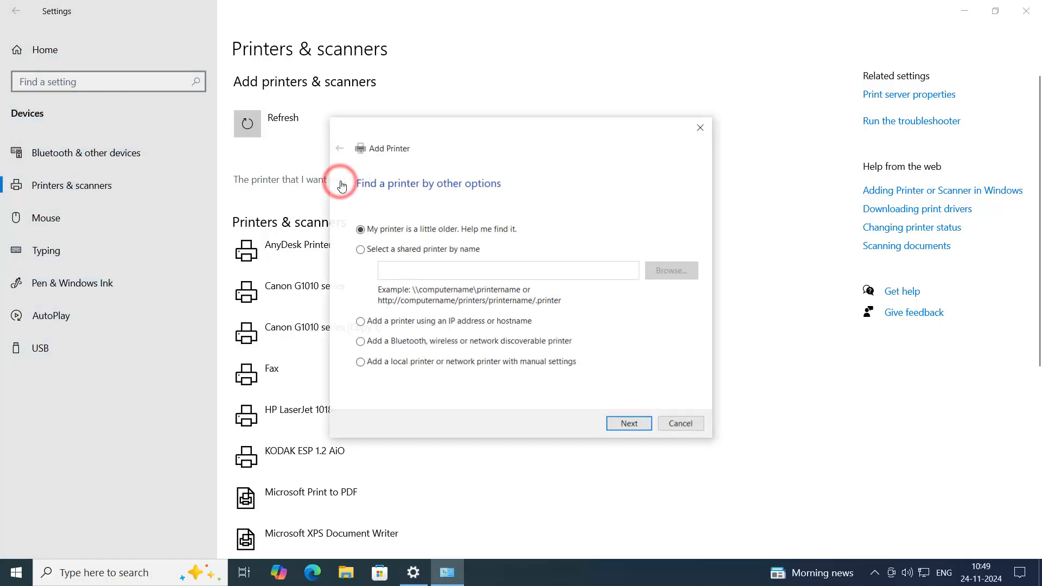
{"action": "left_click", "coordinate": [361, 362]}
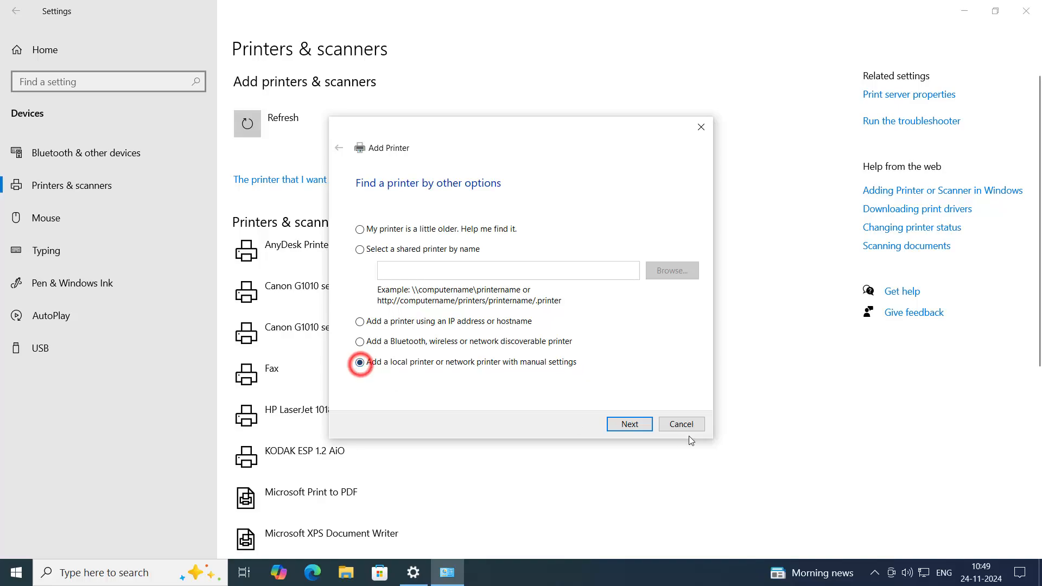
{"action": "left_click", "coordinate": [629, 424]}
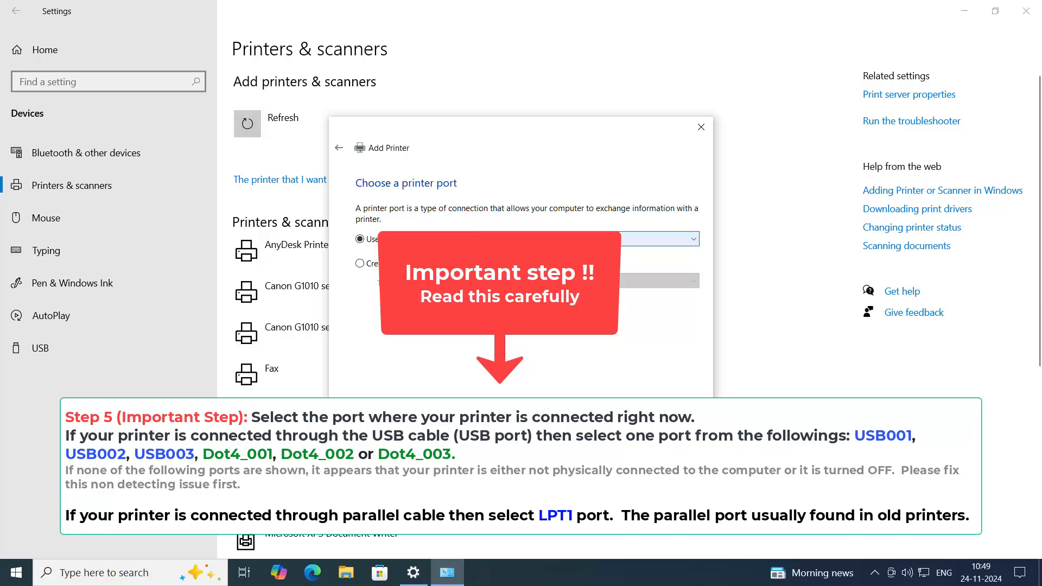
{"action": "left_click", "coordinate": [563, 239]}
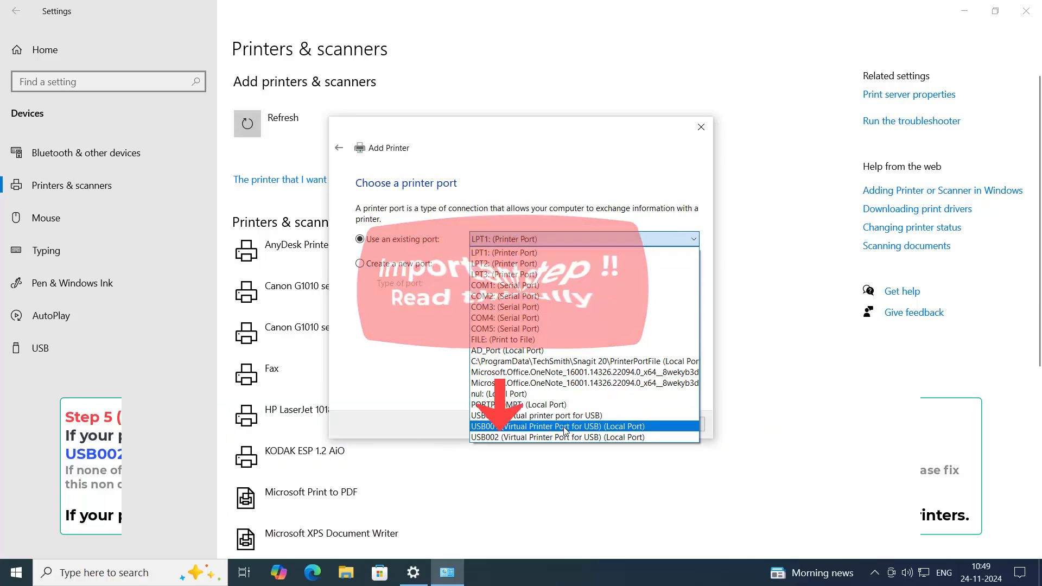
{"action": "left_click", "coordinate": [564, 425]}
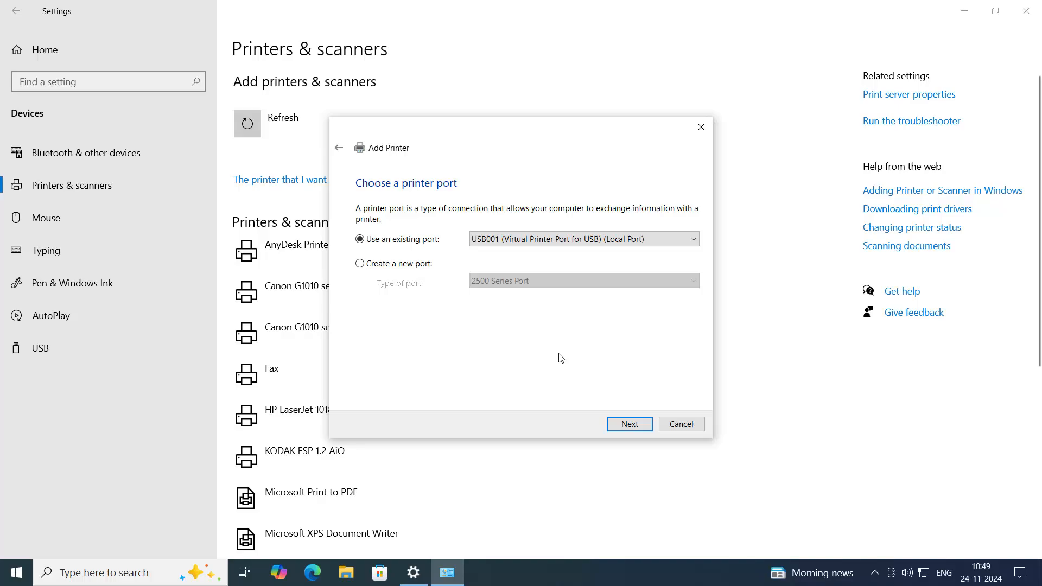
{"action": "left_click", "coordinate": [635, 424]}
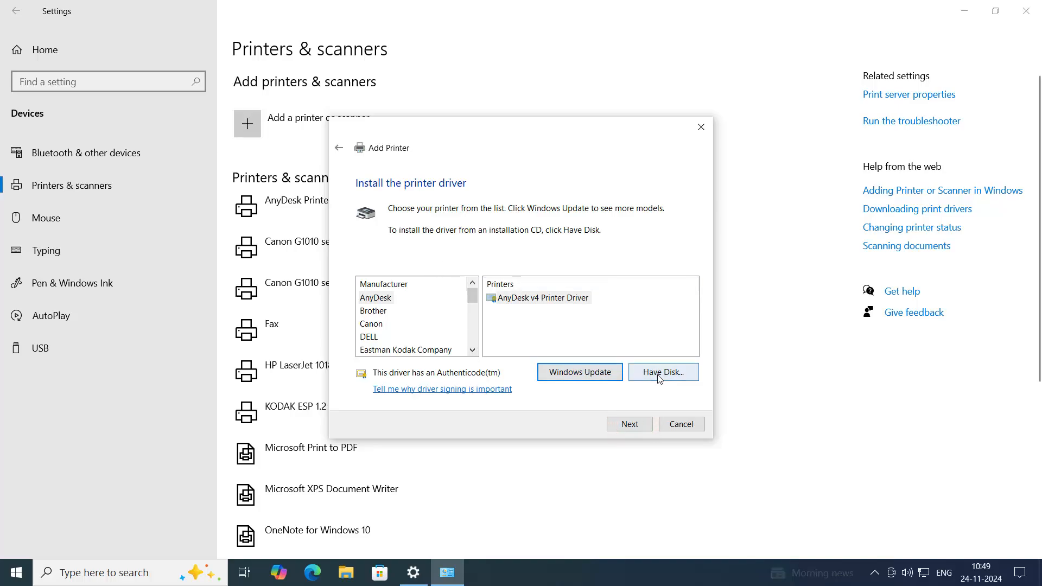
Step: Load the driver from disk using the Autorun file in the 64bit folder of hp-envy-5530-series-basic-inf-driver on the desktop
{"action": "left_click", "coordinate": [660, 375]}
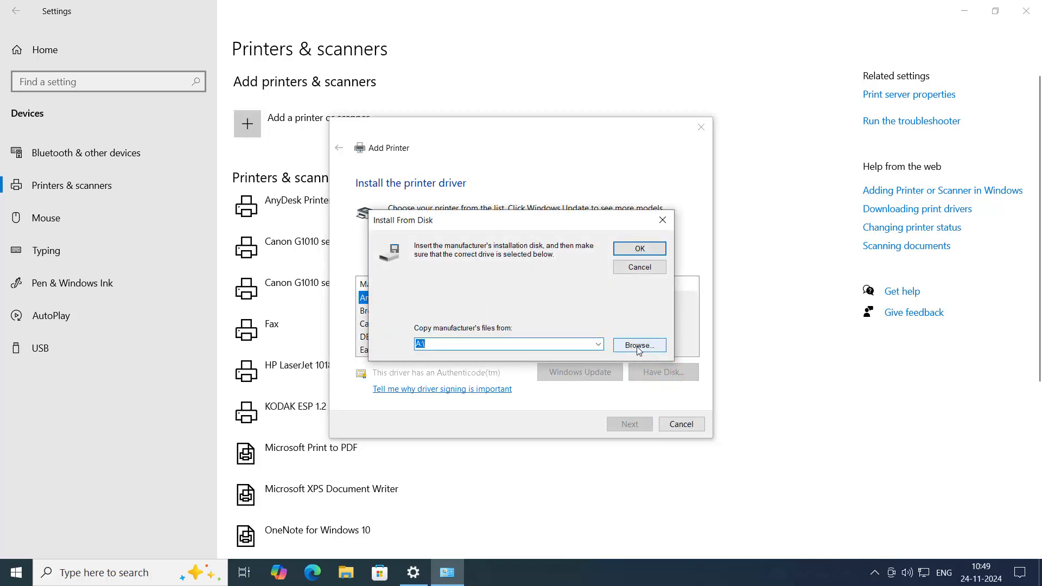
{"action": "left_click", "coordinate": [639, 347]}
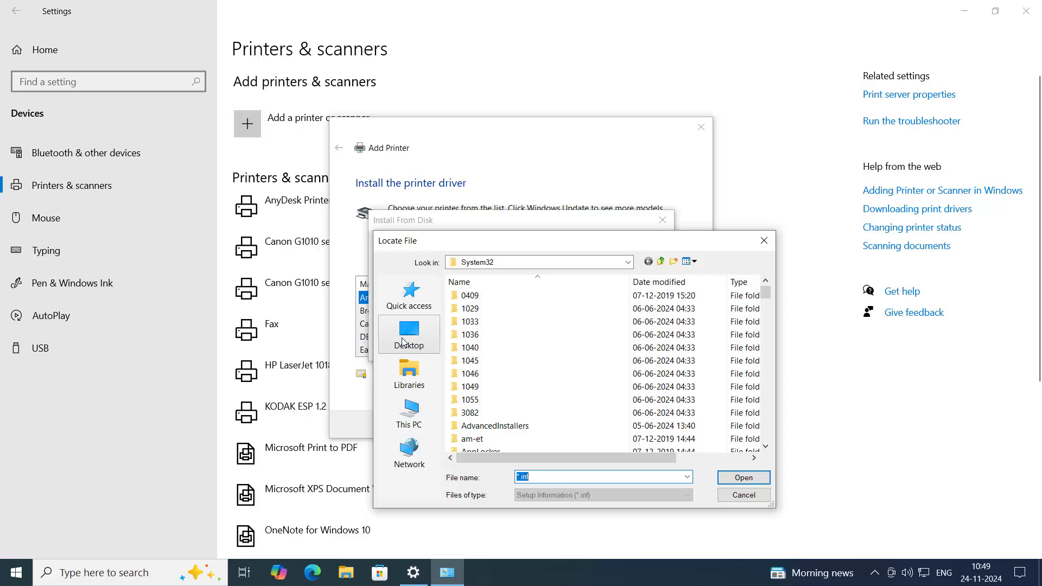
{"action": "left_click", "coordinate": [403, 342]}
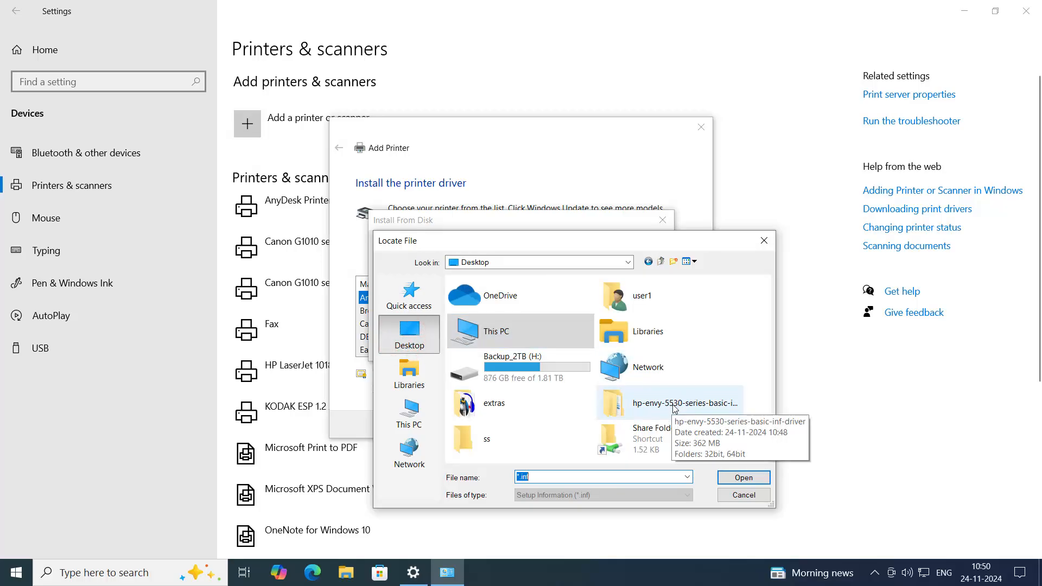
{"action": "double_click", "coordinate": [674, 407]}
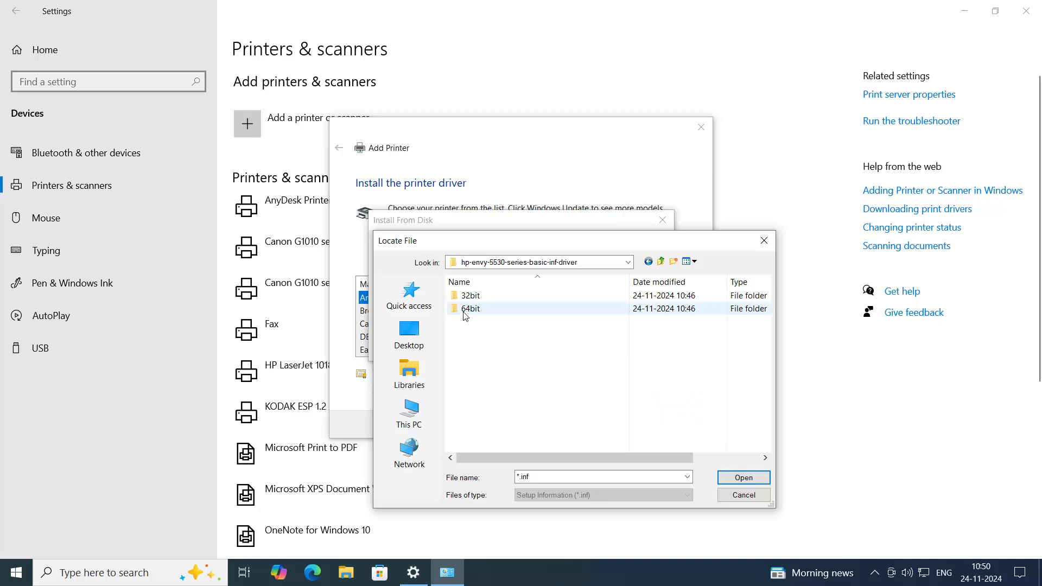
{"action": "double_click", "coordinate": [467, 309]}
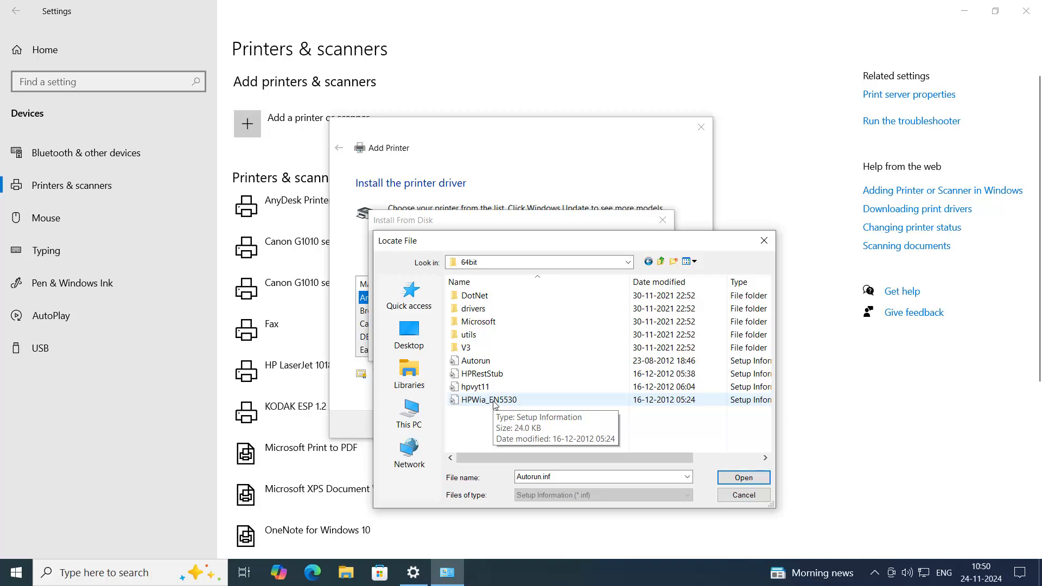
{"action": "left_click", "coordinate": [480, 367]}
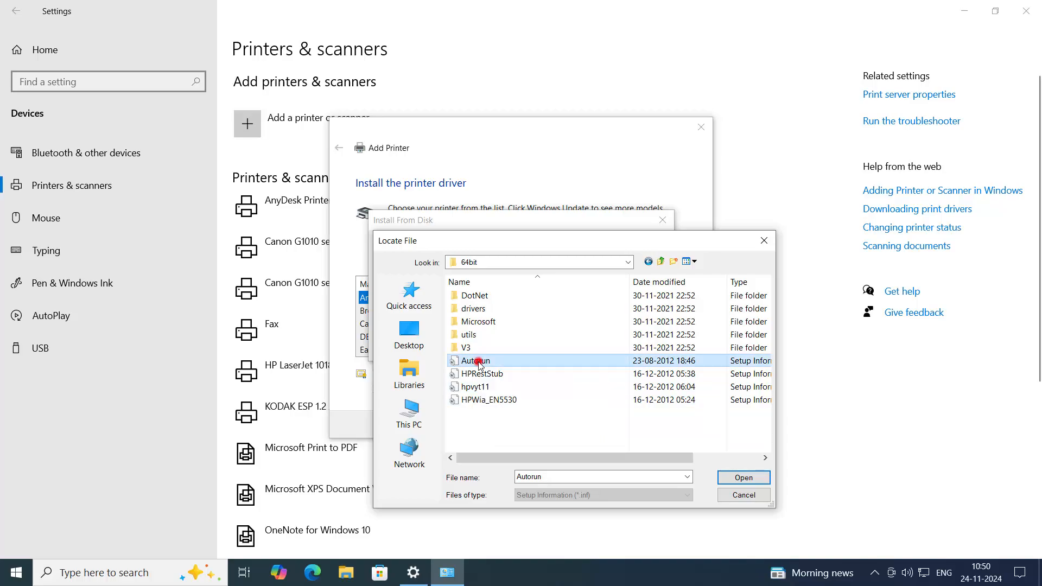
{"action": "left_click", "coordinate": [753, 482]}
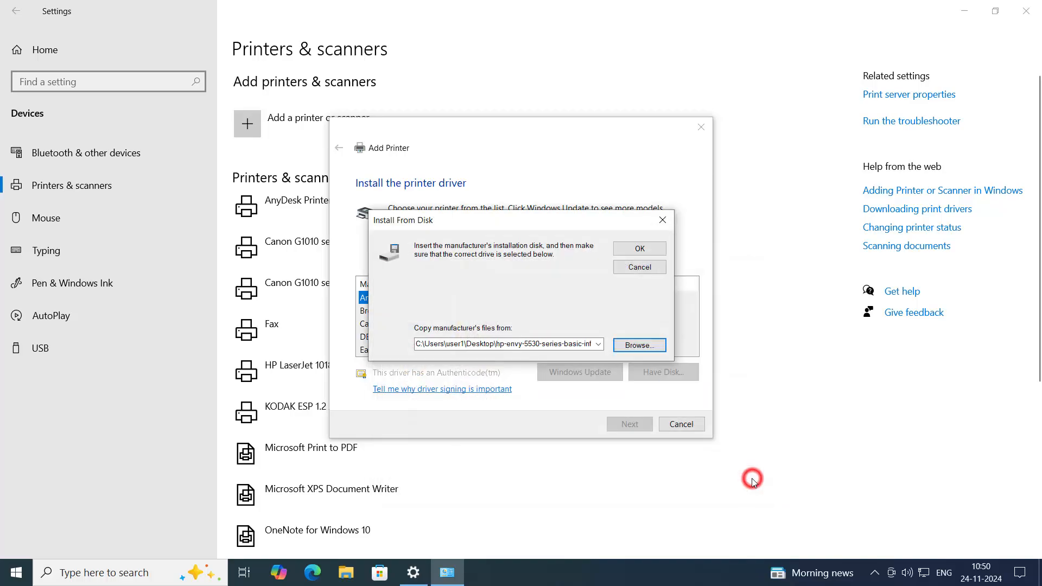
{"action": "left_click", "coordinate": [638, 250]}
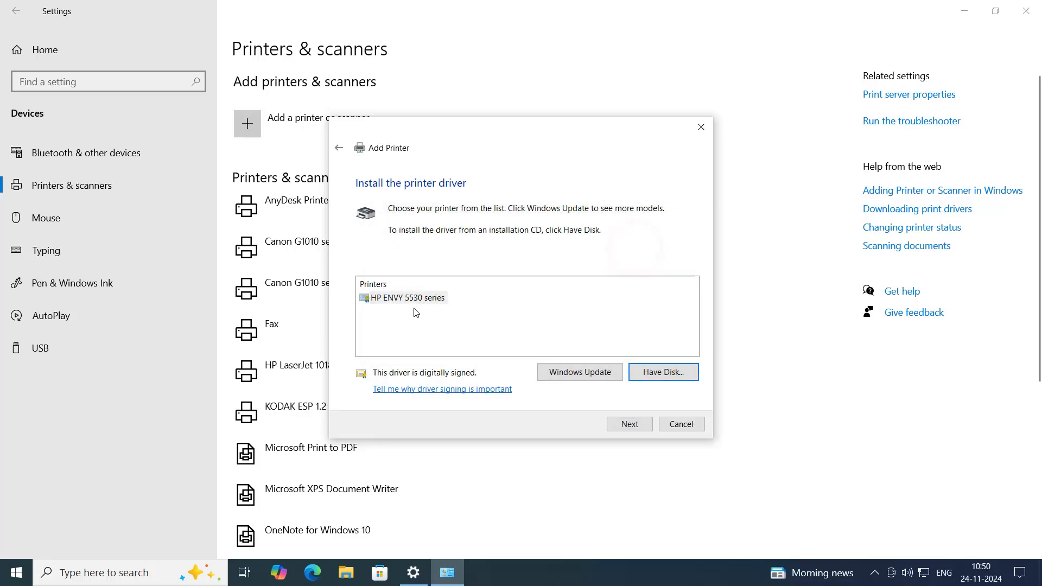
Step: Install the HP ENVY 5530 series driver with the suggested printer name and no sharing, and finish adding the printer
{"action": "left_click", "coordinate": [404, 299]}
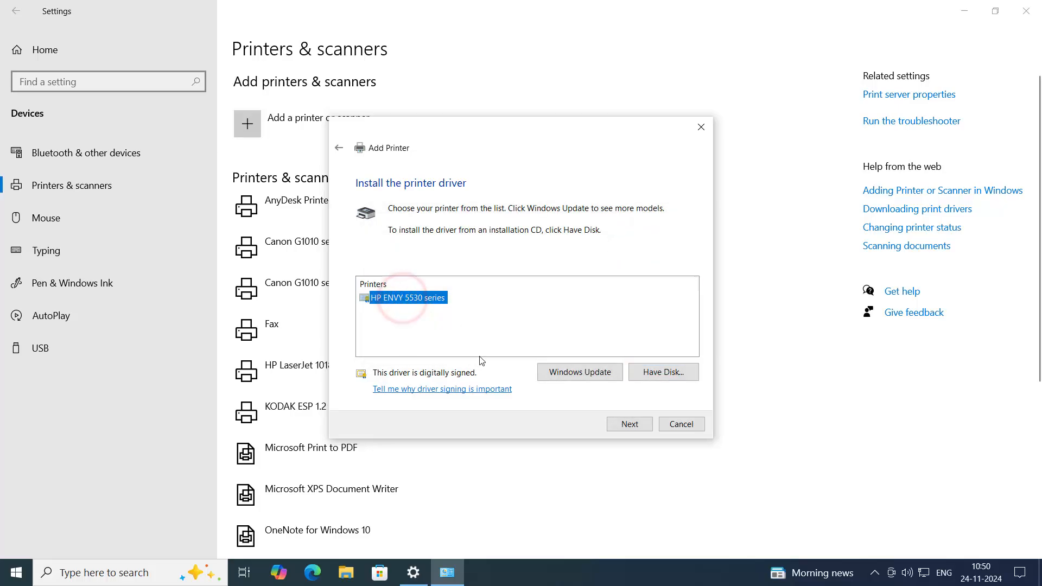
{"action": "left_click", "coordinate": [627, 424]}
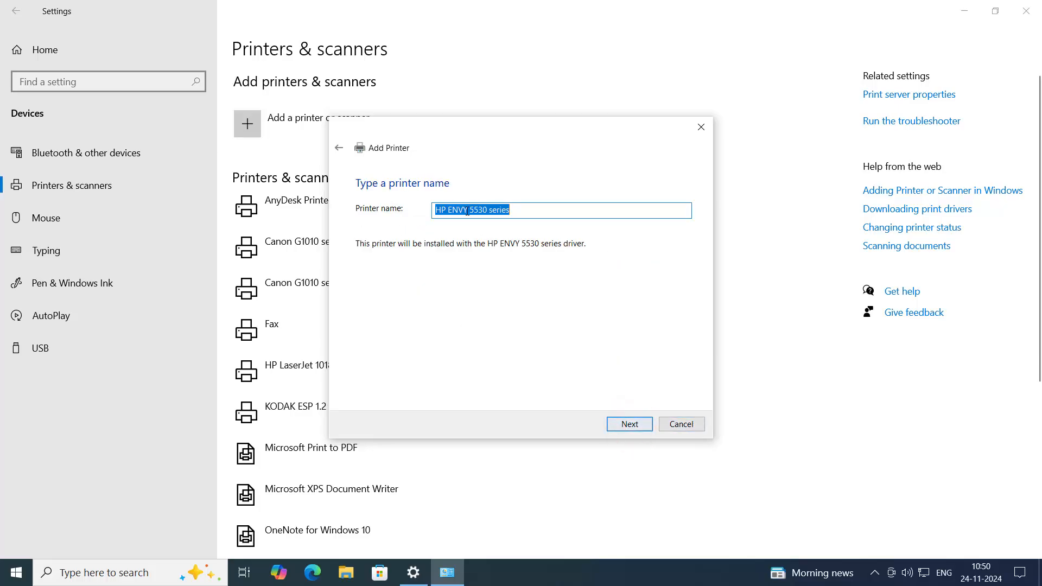
{"action": "left_click", "coordinate": [620, 426]}
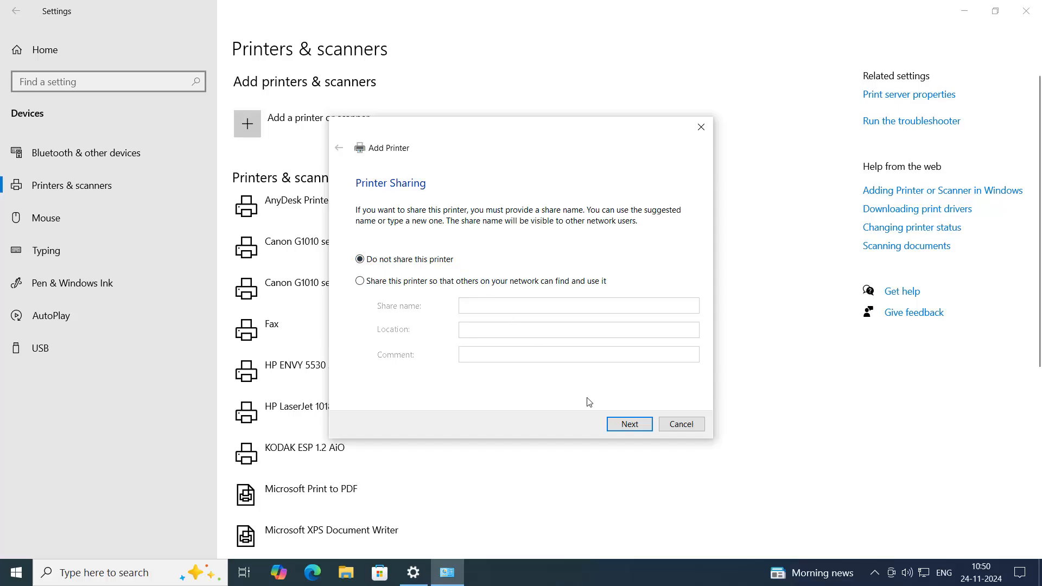
{"action": "left_click", "coordinate": [635, 428]}
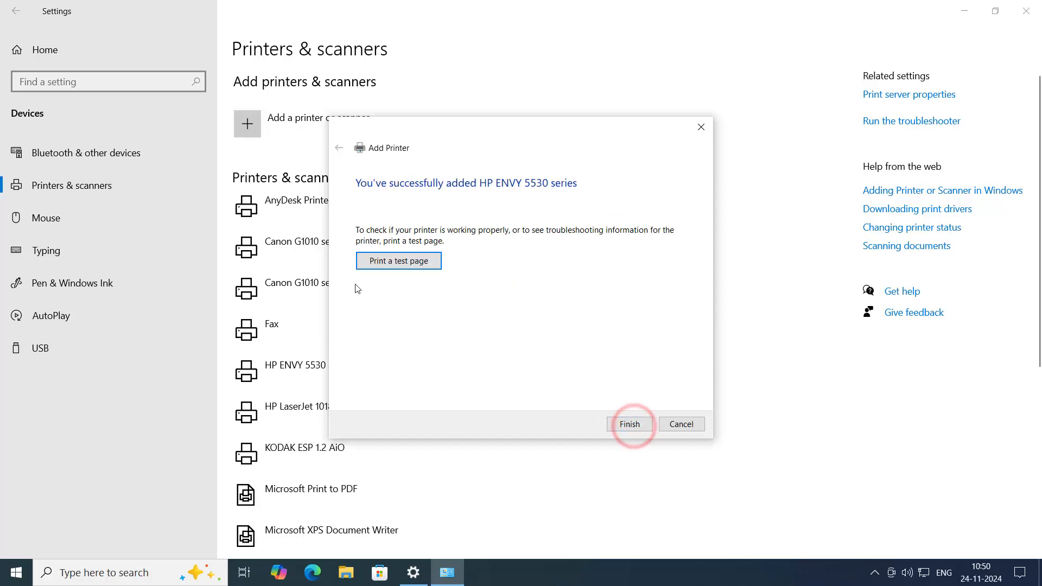
{"action": "left_click", "coordinate": [629, 424]}
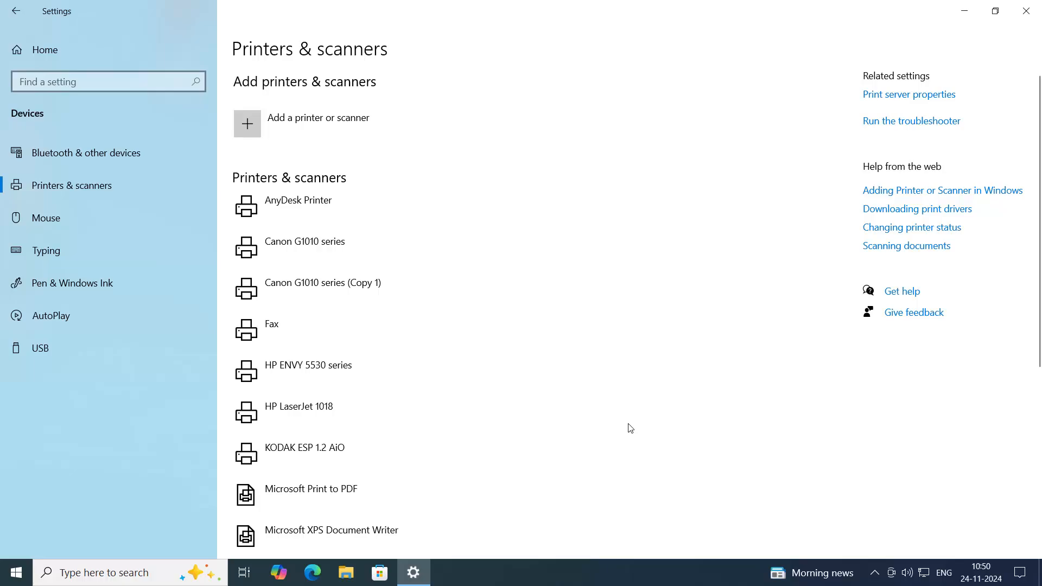
Step: Select the HP ENVY 5530 series printer in the list of installed printers
{"action": "left_click", "coordinate": [389, 365]}
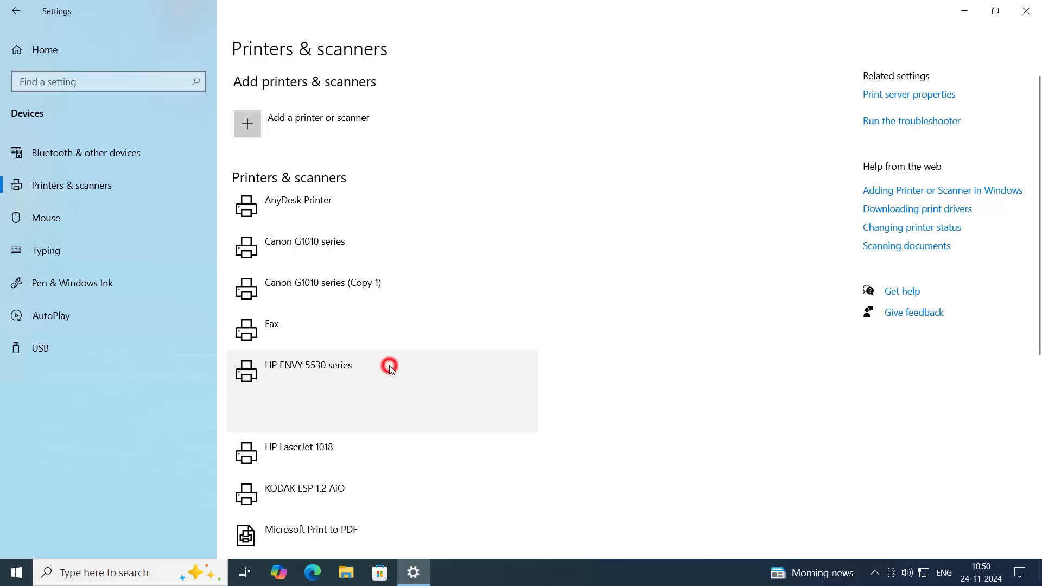